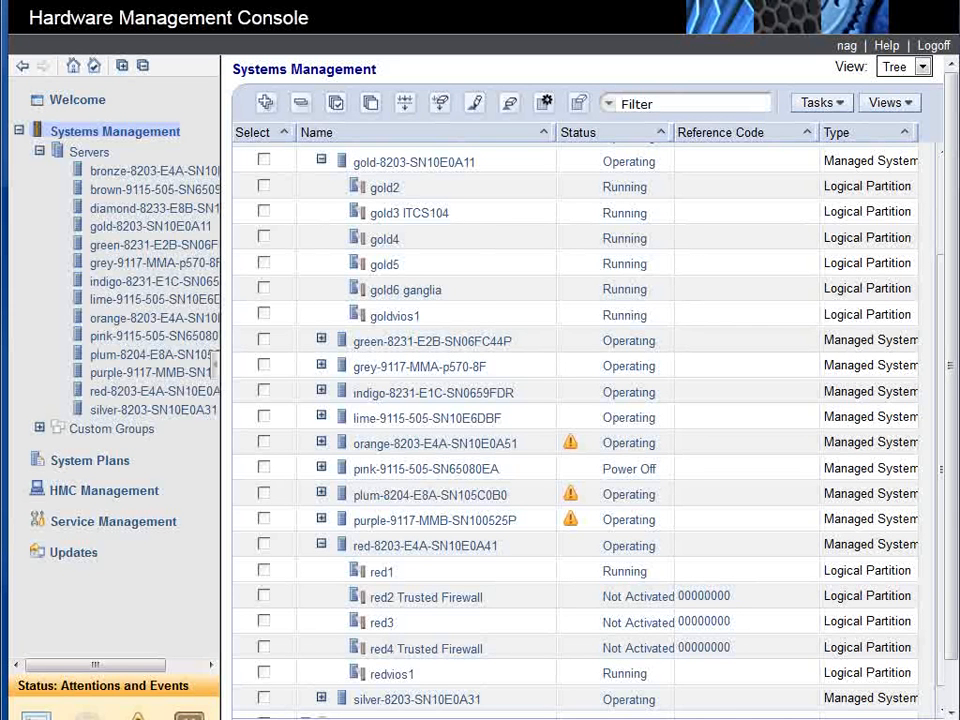
- Collapse the left navigation pane so the server and partition table fills the window
click(228, 372)
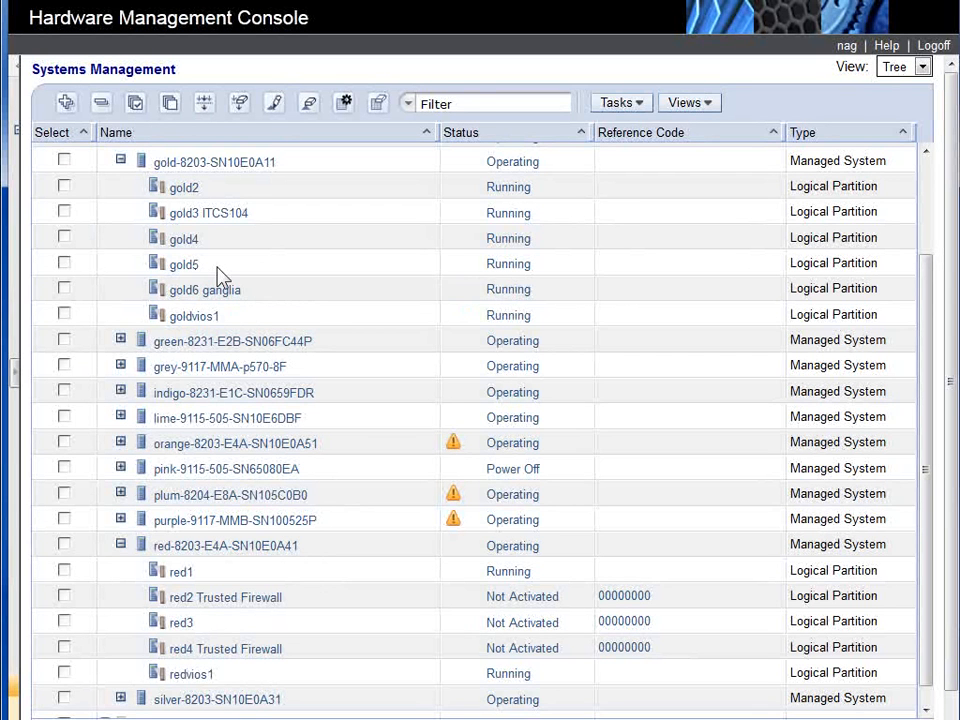
click(184, 265)
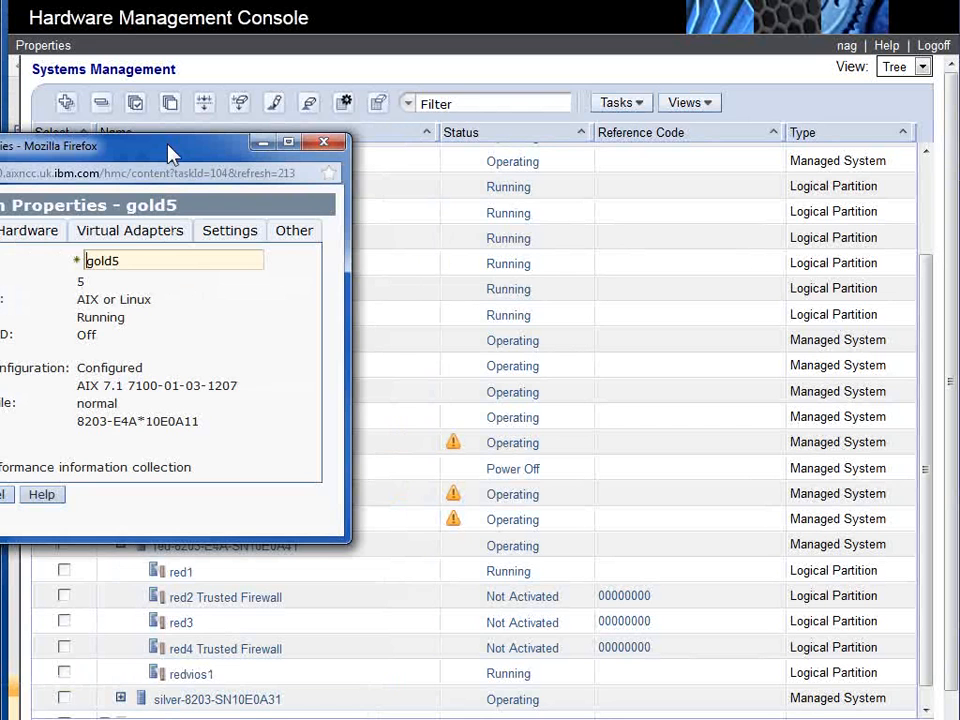
drag(172, 148, 245, 174)
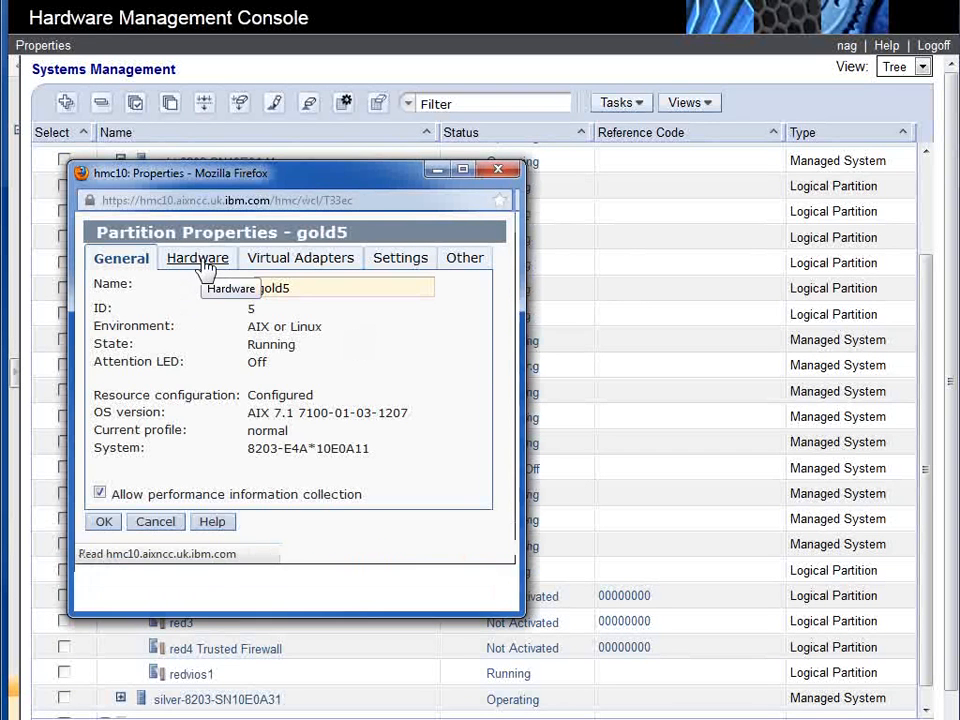
click(198, 258)
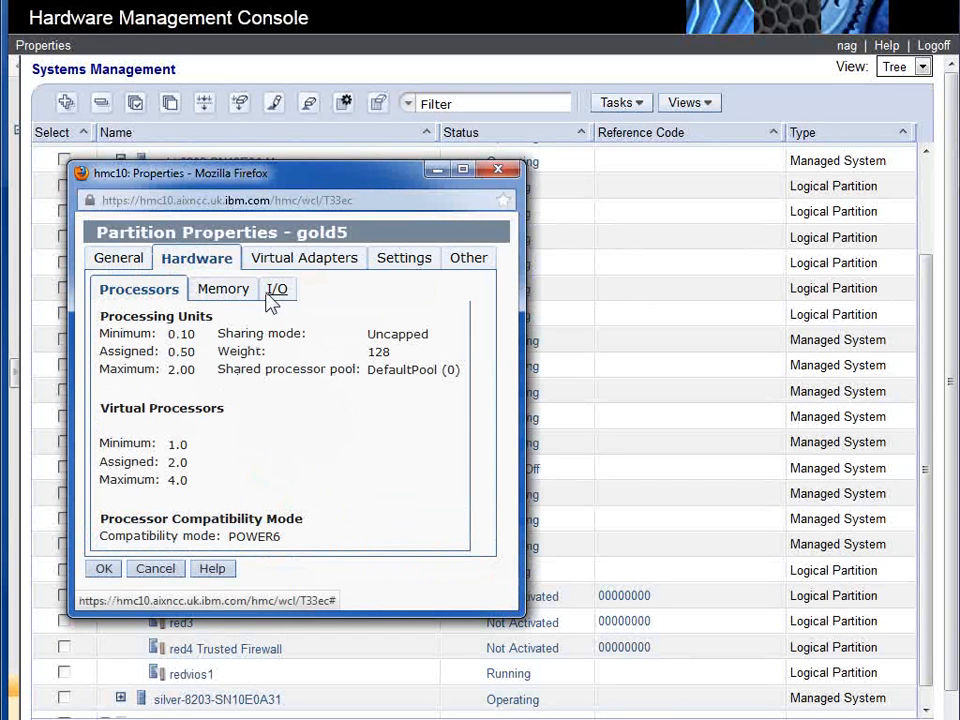
click(222, 289)
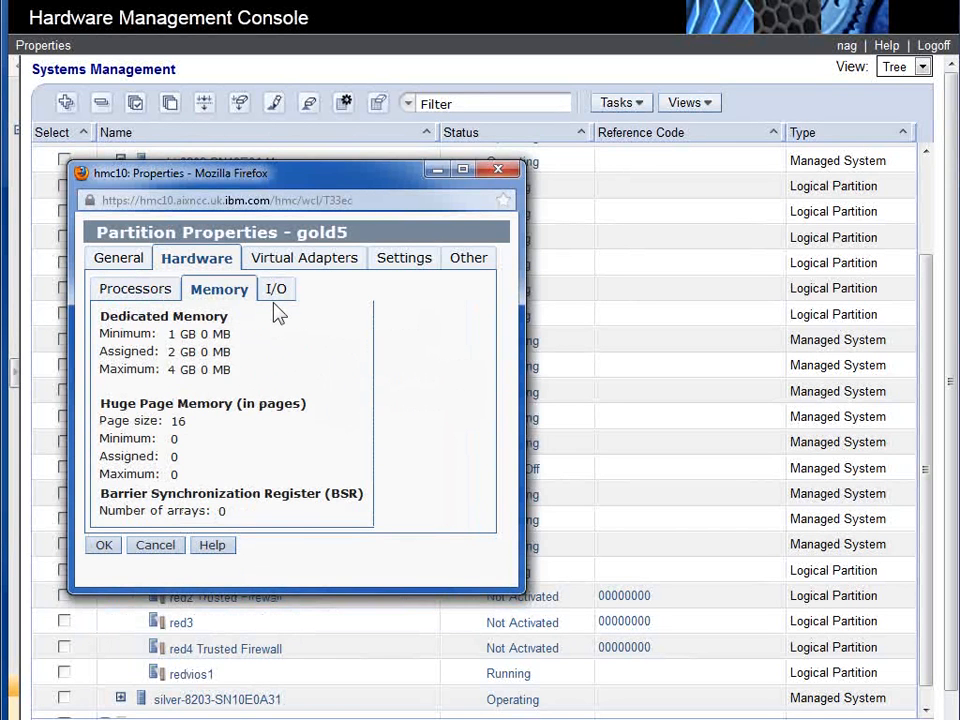
click(276, 289)
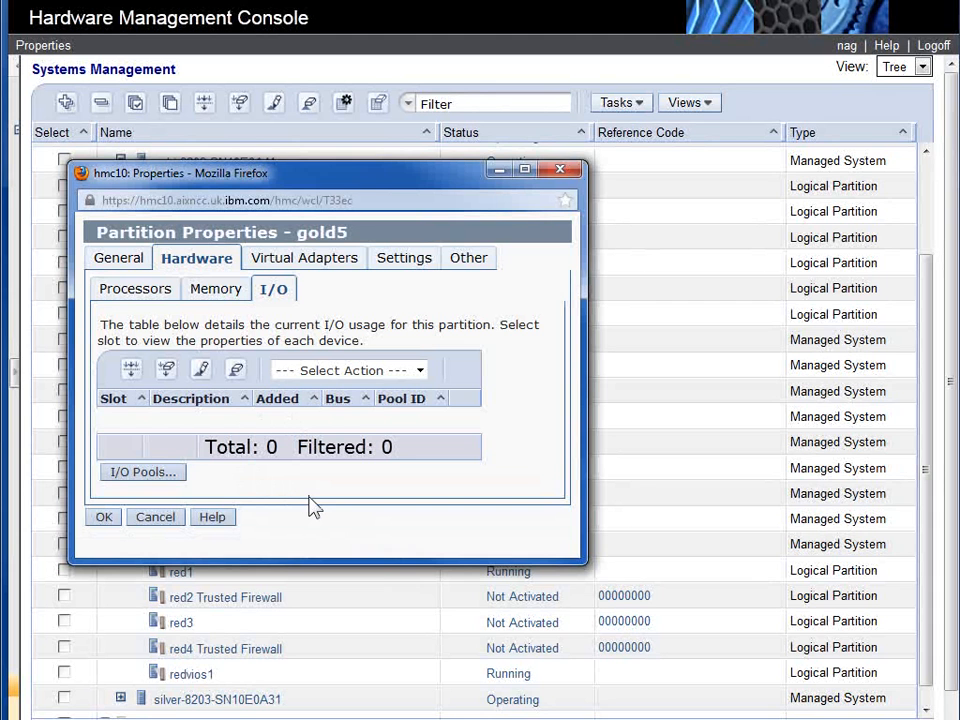
click(301, 260)
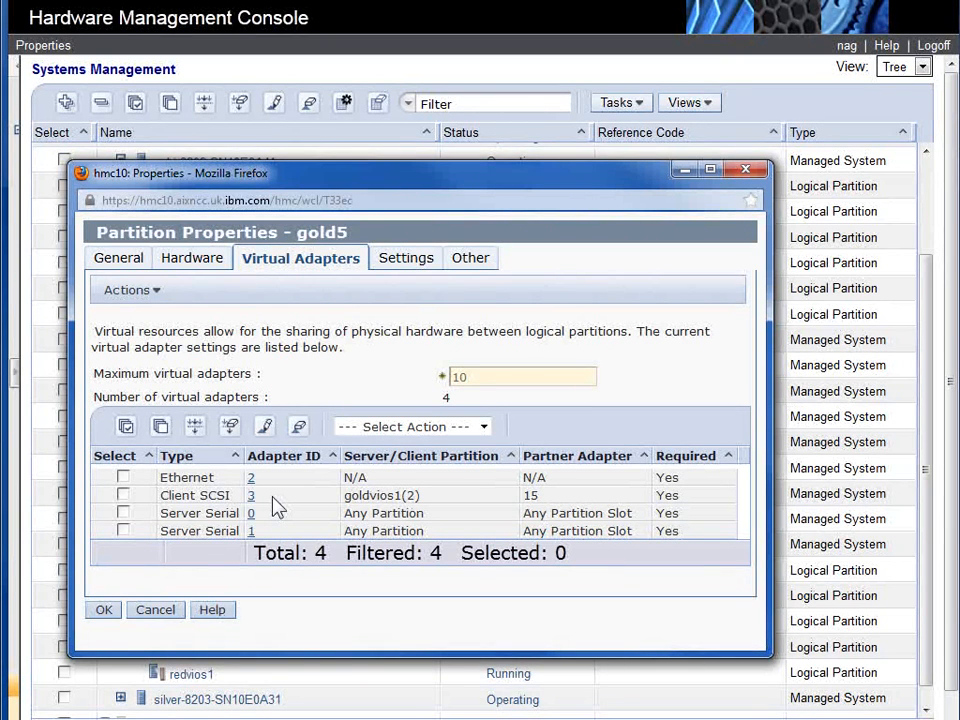
click(155, 610)
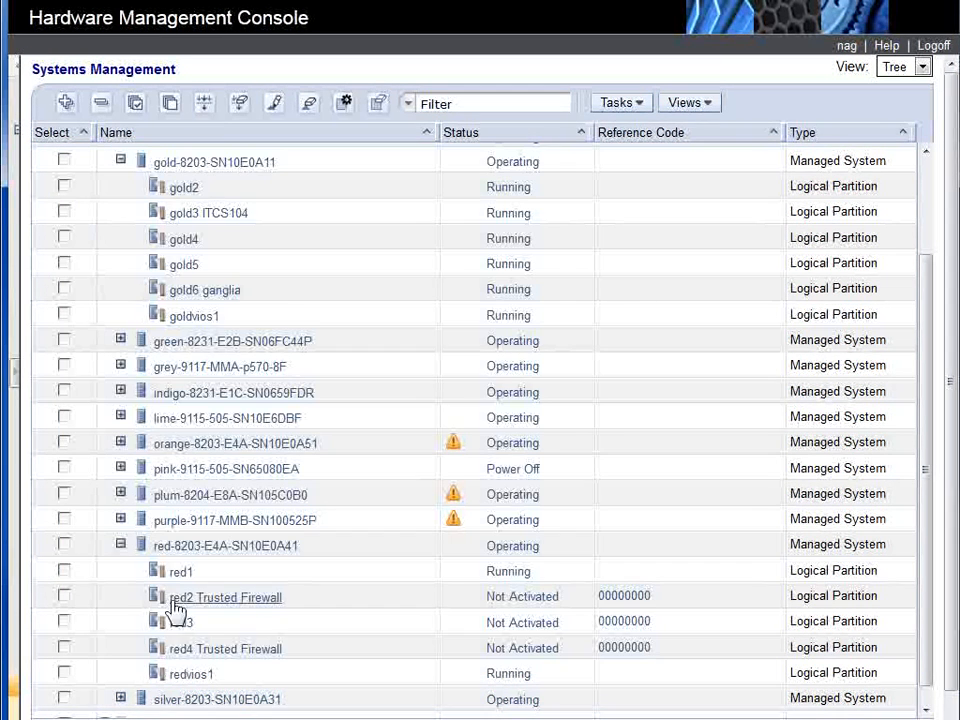
- Select gold5 and launch Operations > Mobility > Validate to get its Partition Migration Validation form
click(64, 264)
scroll(211, 288, down, 3)
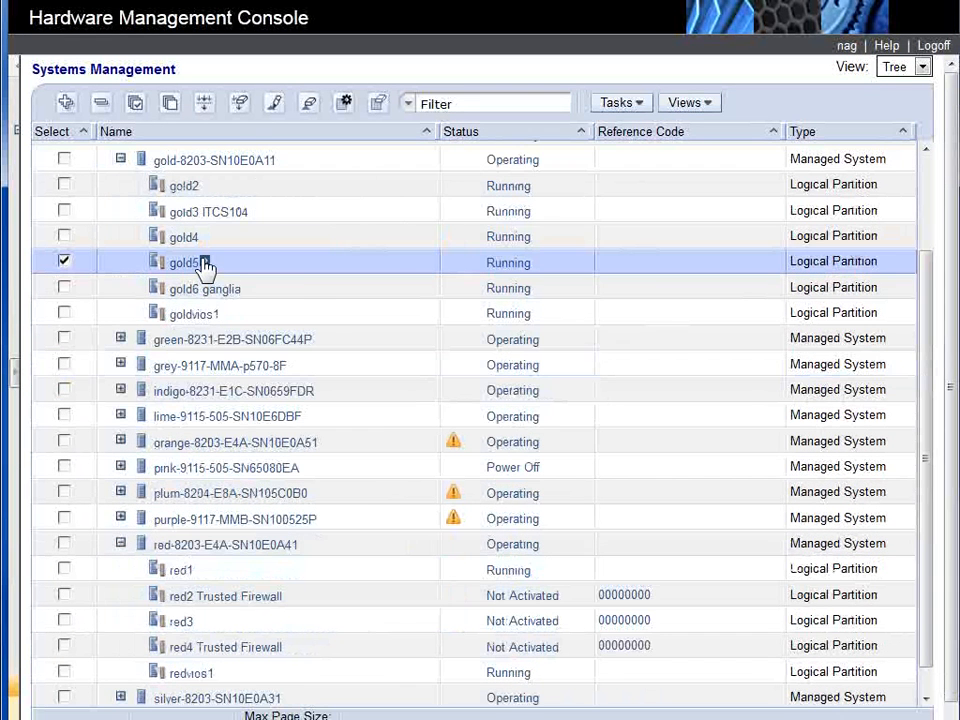
click(205, 262)
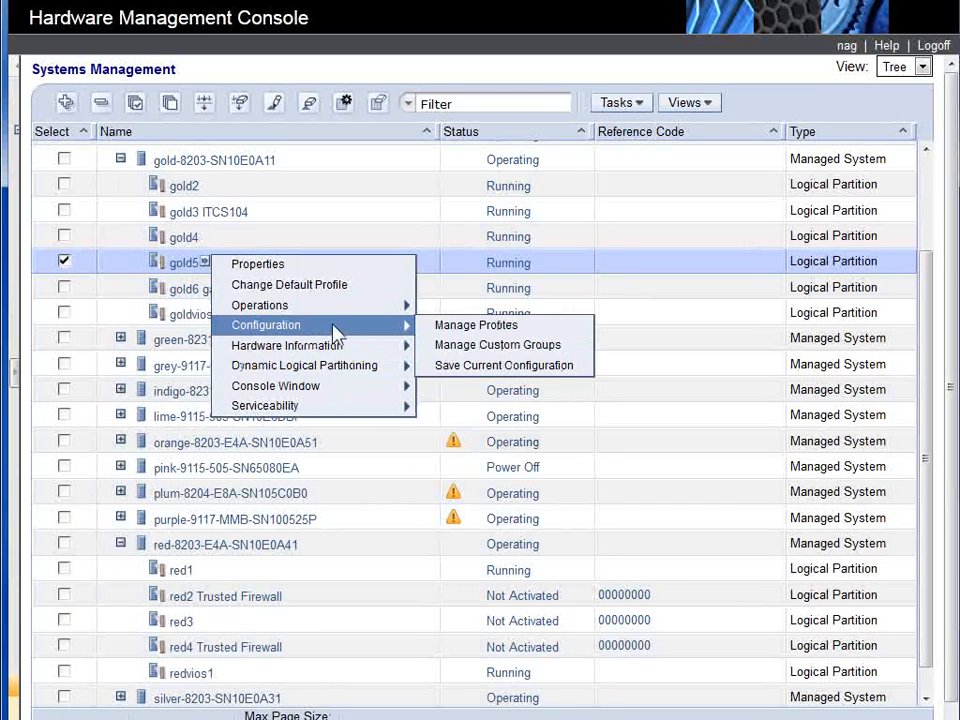
mouse_move(312, 305)
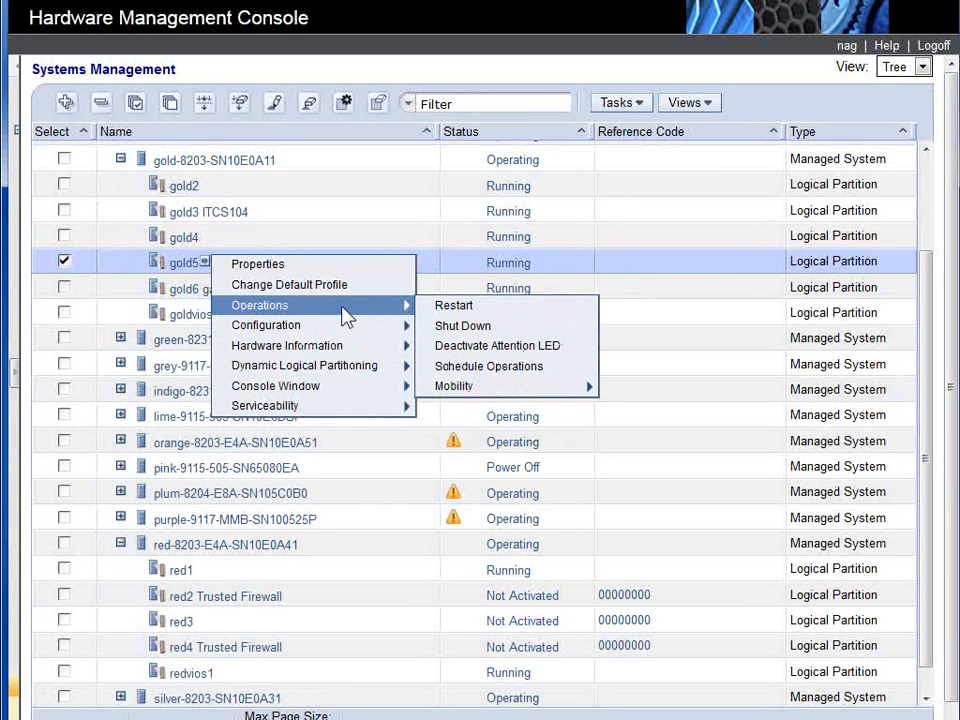
mouse_move(505, 386)
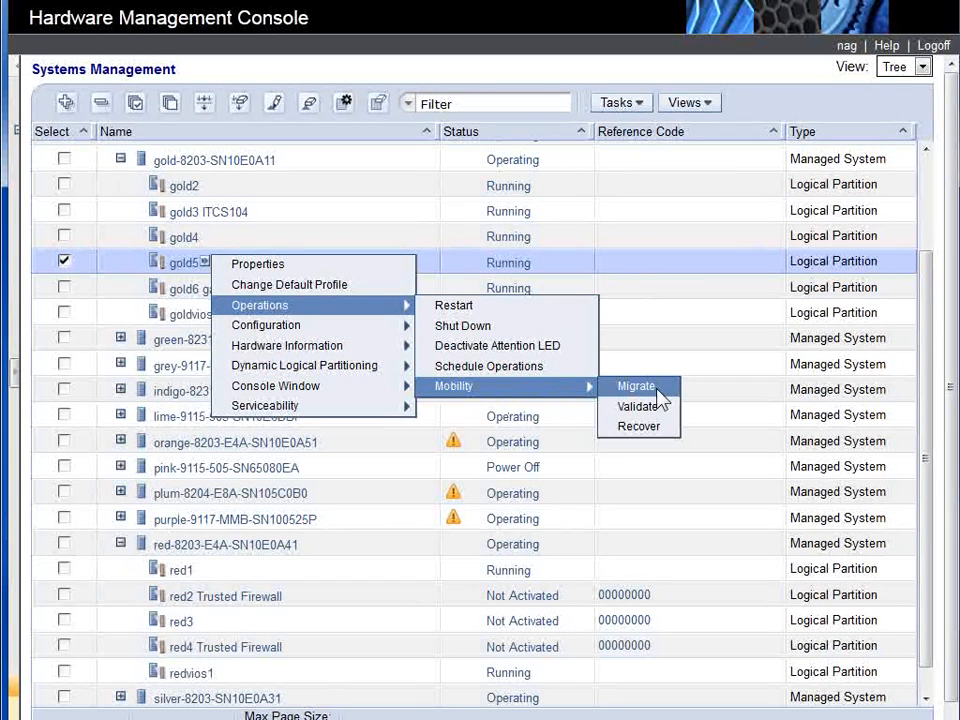
click(660, 410)
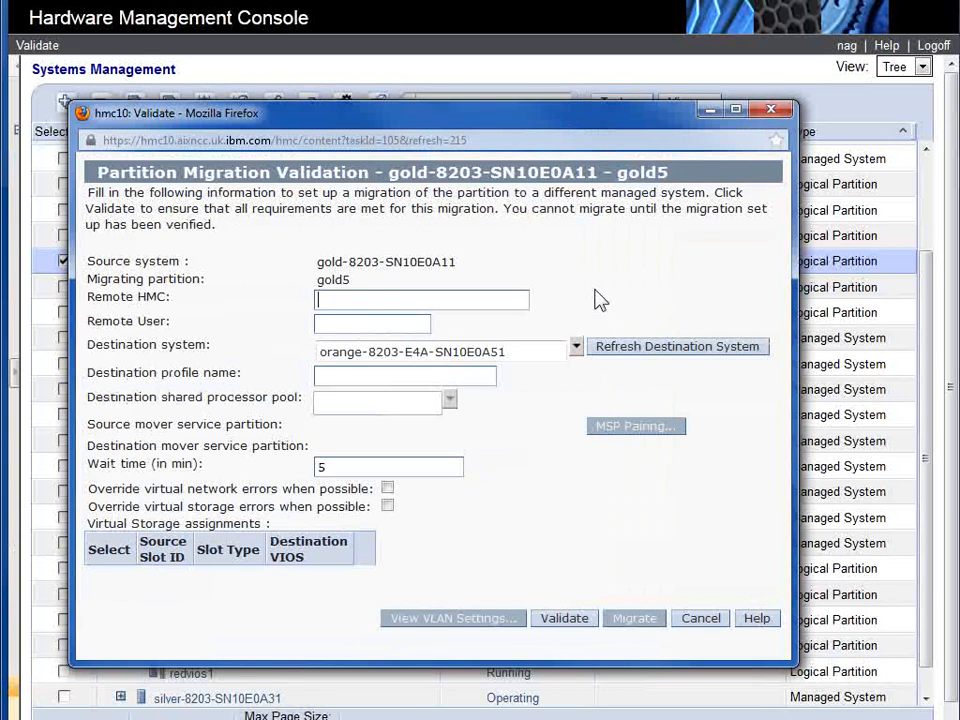
- Choose red-8203-E4A-SN10E0A41 as the destination system and move to the remote HMC field
click(576, 350)
click(450, 444)
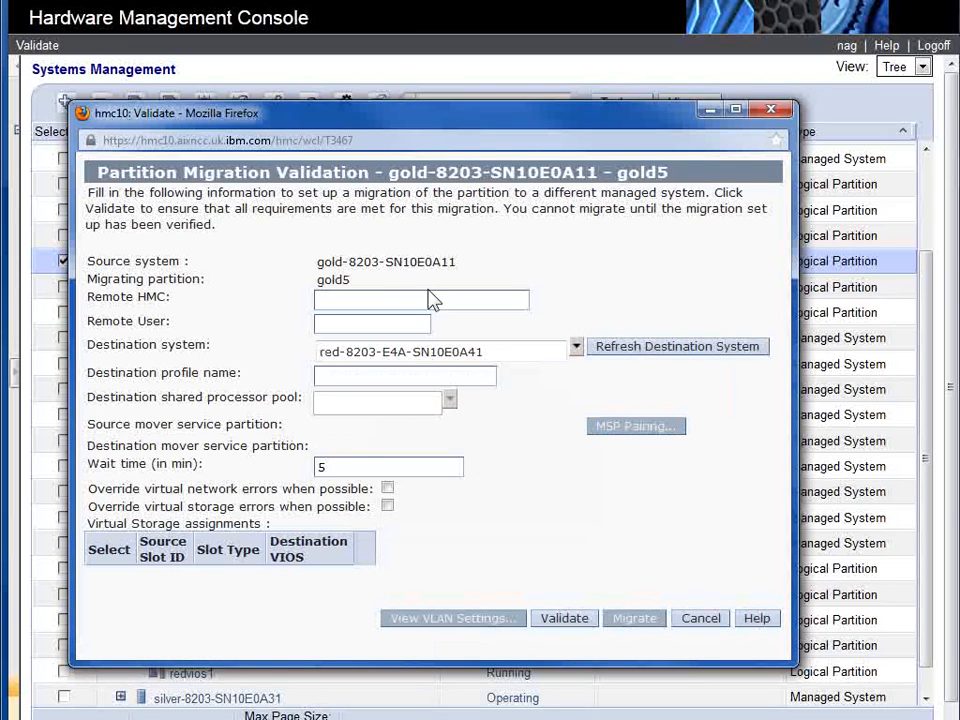
click(330, 300)
- Run Validate for gold5's migration to red, producing the VIOS slot 15 warning
click(565, 618)
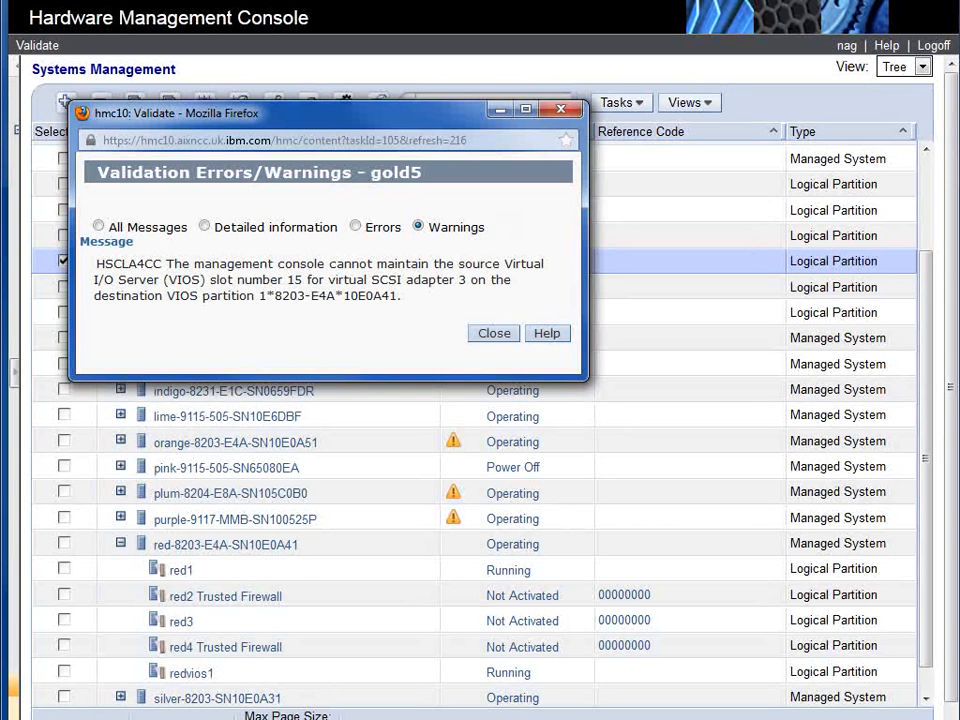
- Dismiss the validation warnings and start migrating gold5 to the red server
click(494, 333)
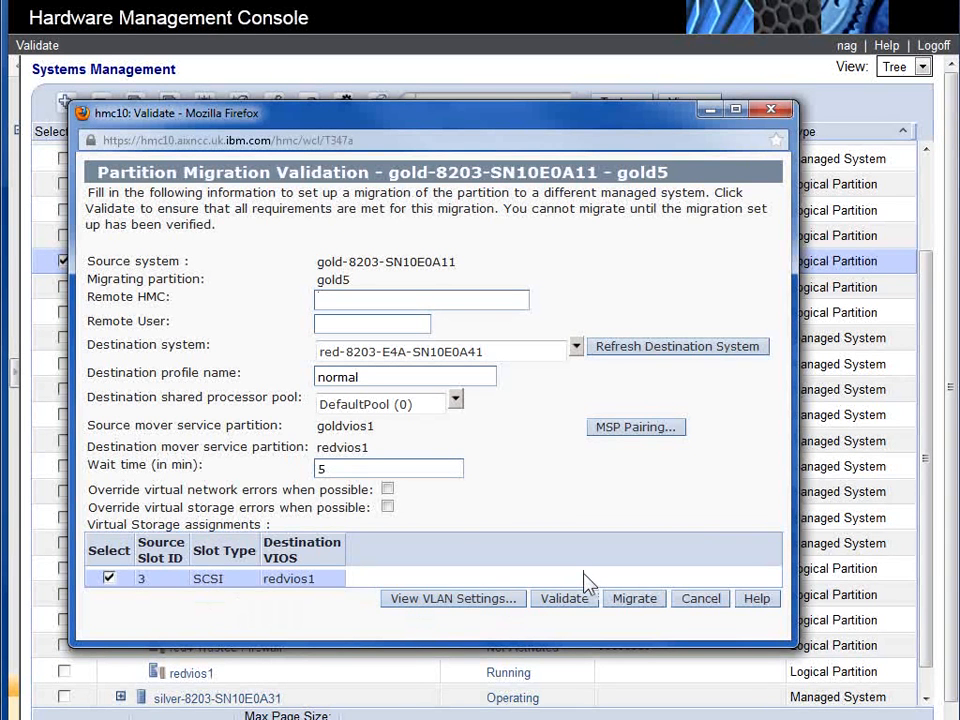
click(634, 598)
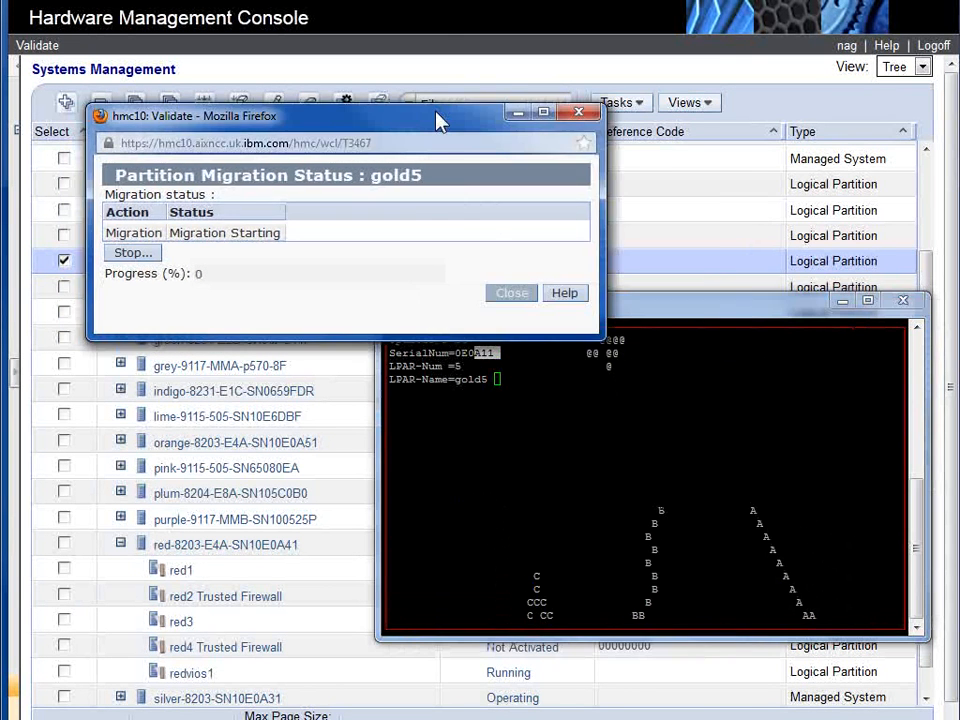
- Arrange the migration status and gold5 PuTTY windows to watch progress until it reaches Success at 100%
drag(326, 112, 725, 60)
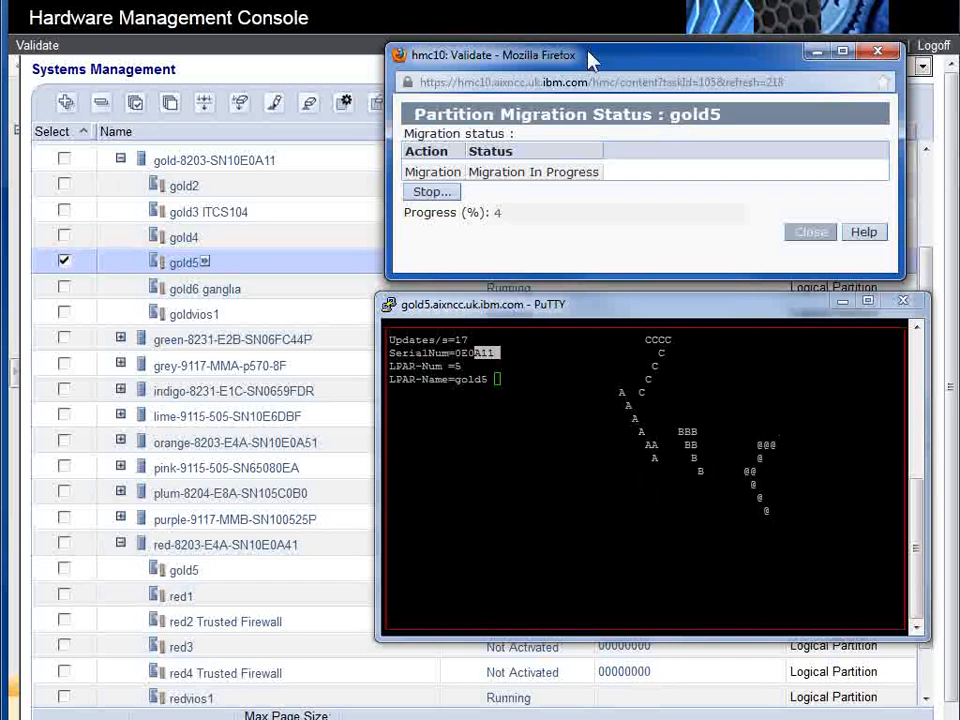
drag(590, 58, 344, 462)
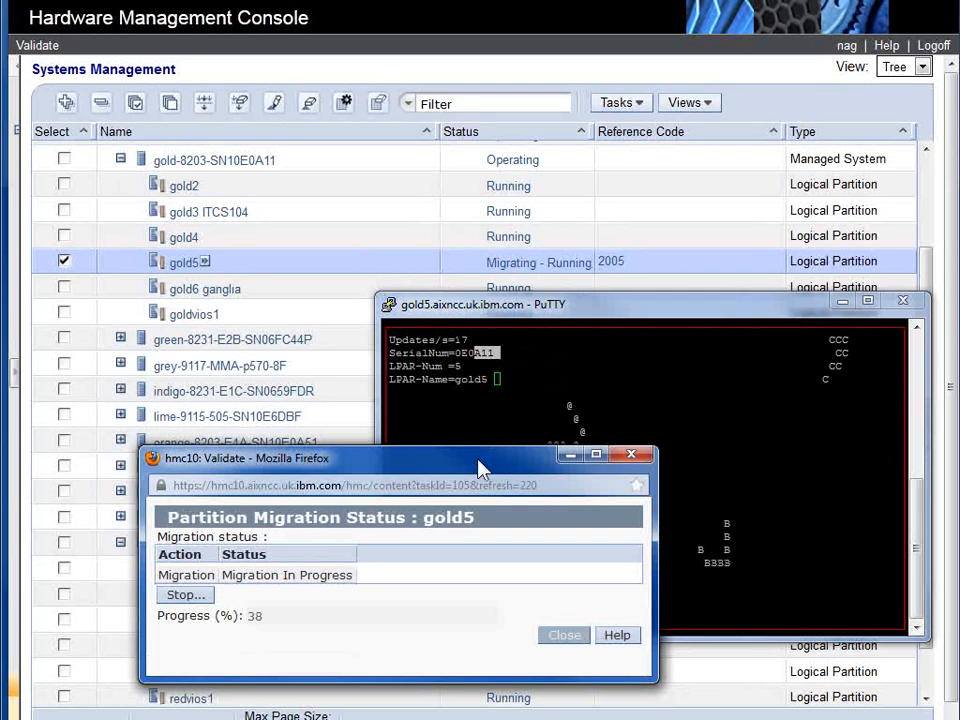
drag(480, 460, 625, 55)
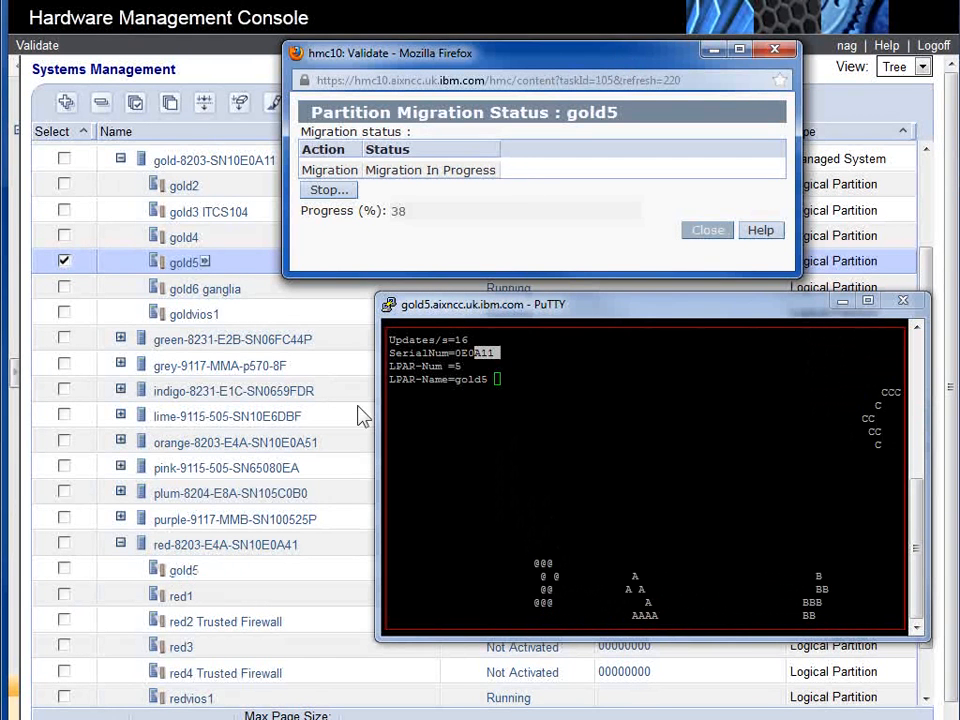
drag(491, 305, 578, 93)
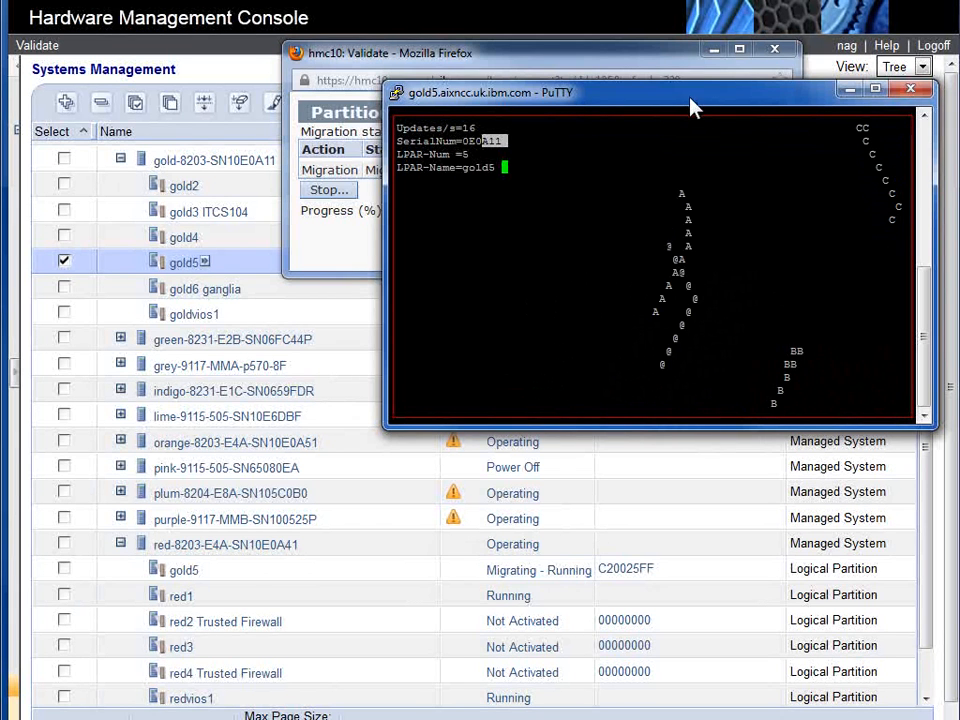
drag(695, 105, 655, 332)
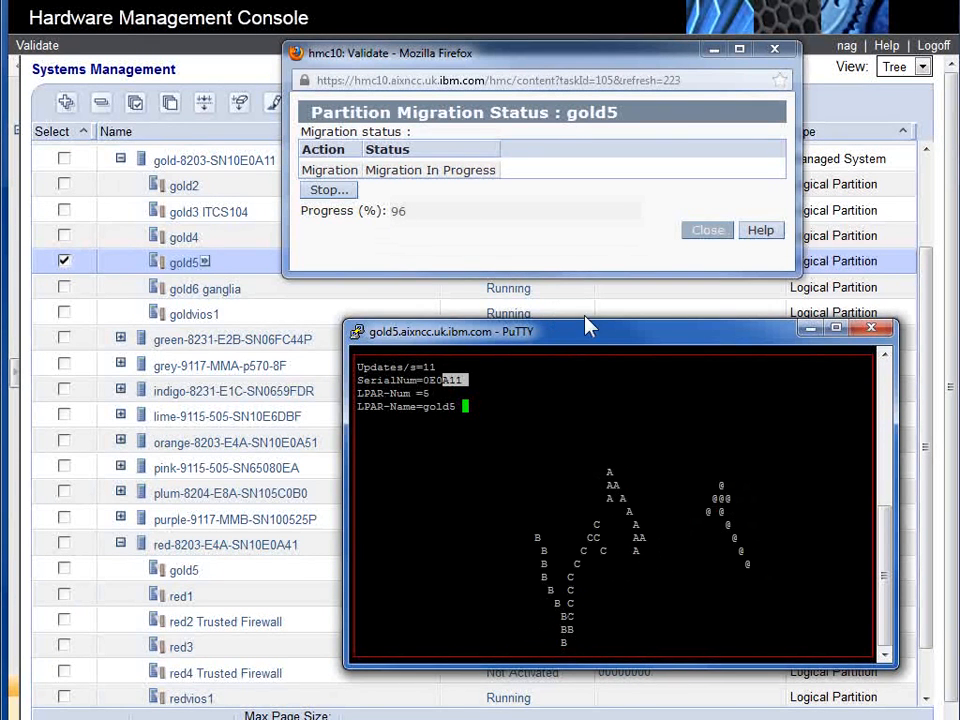
drag(601, 334, 618, 192)
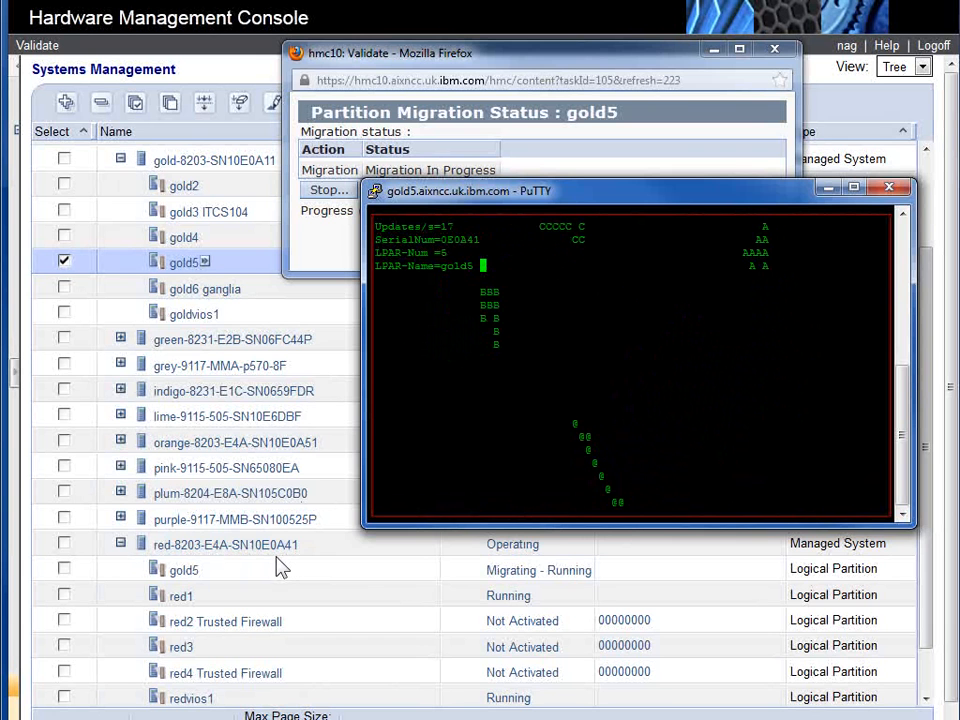
drag(654, 191, 639, 352)
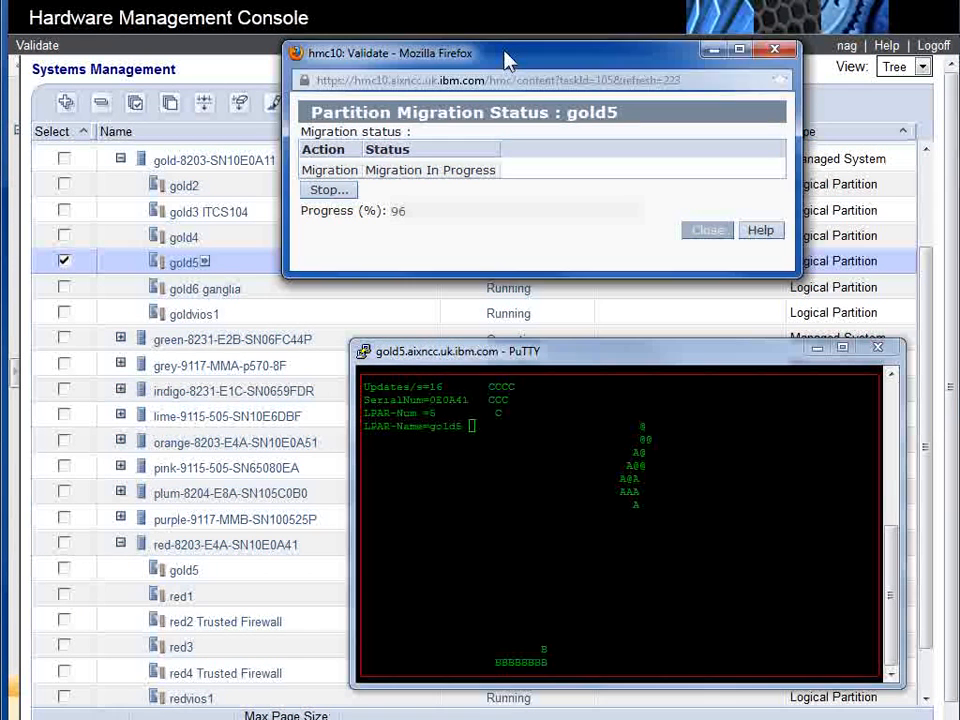
drag(508, 55, 287, 338)
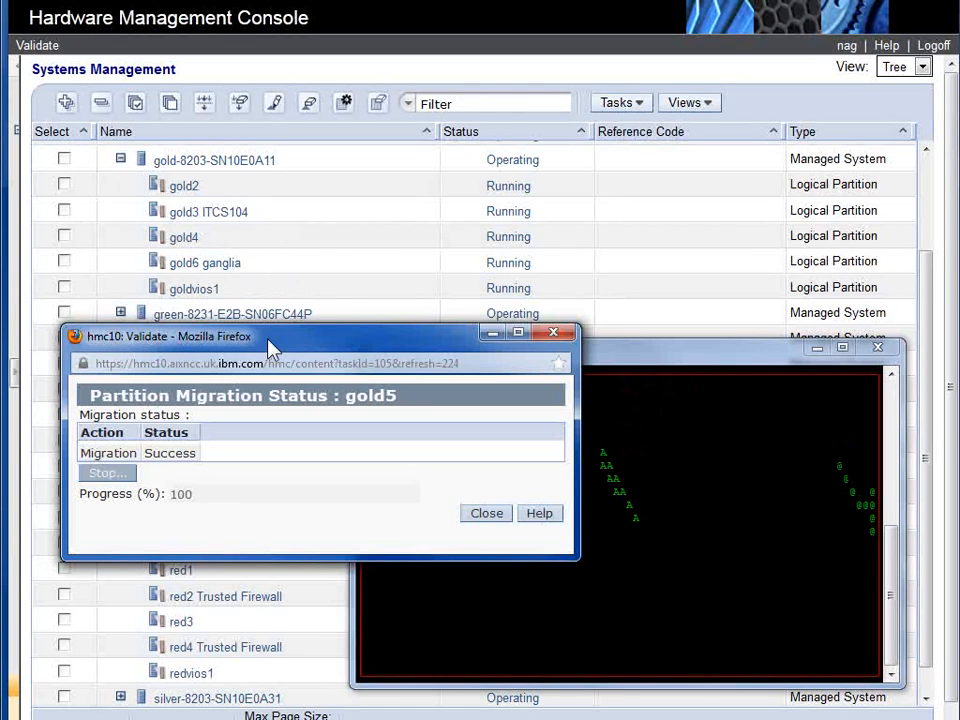
drag(272, 347, 560, 62)
drag(450, 351, 450, 86)
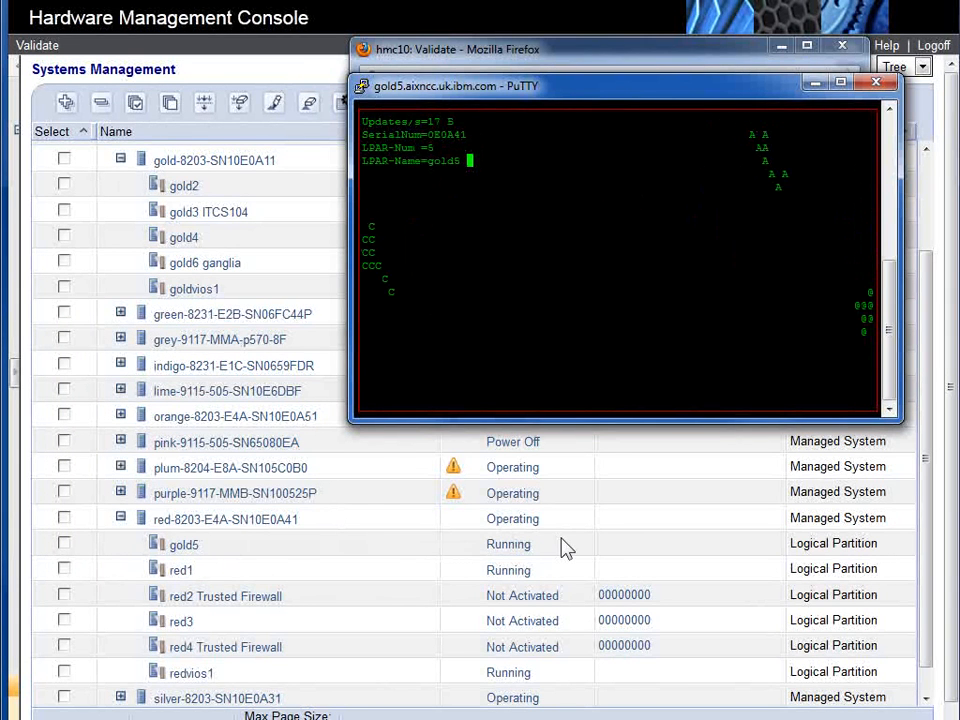
drag(600, 86, 590, 323)
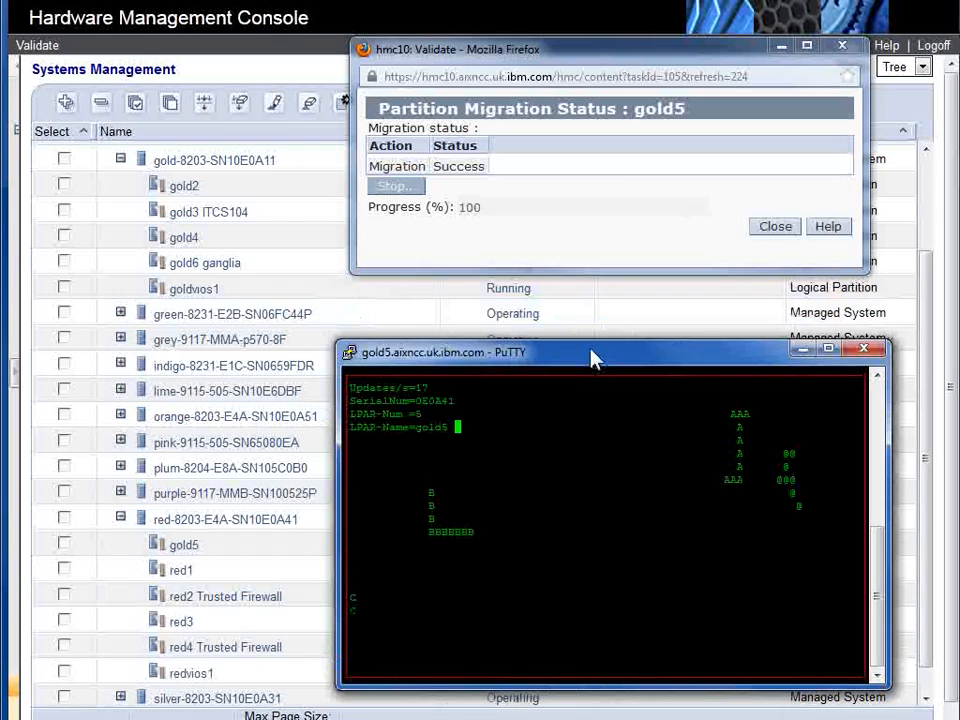